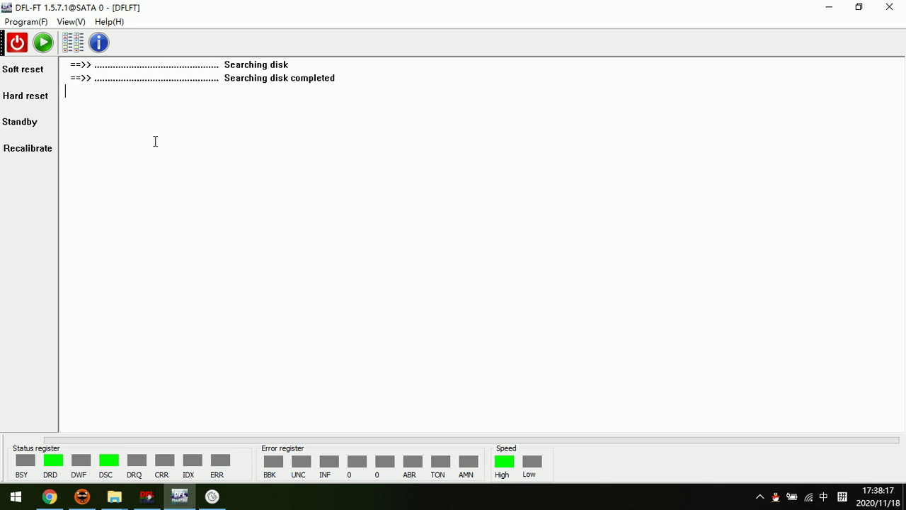
# - Start the Toshiba tool, obtain the connected drive's details and accept the basic info with the MQ03ABB family
pyautogui.click(42, 47)
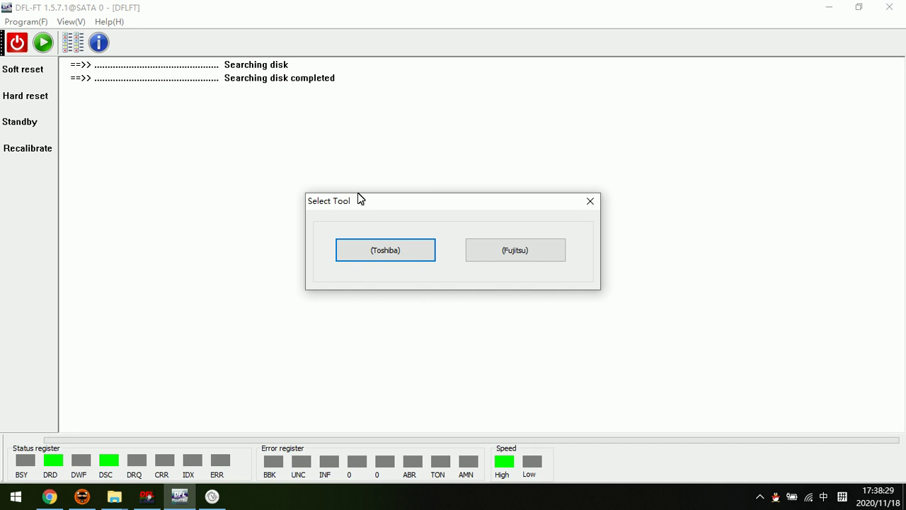
pyautogui.click(376, 253)
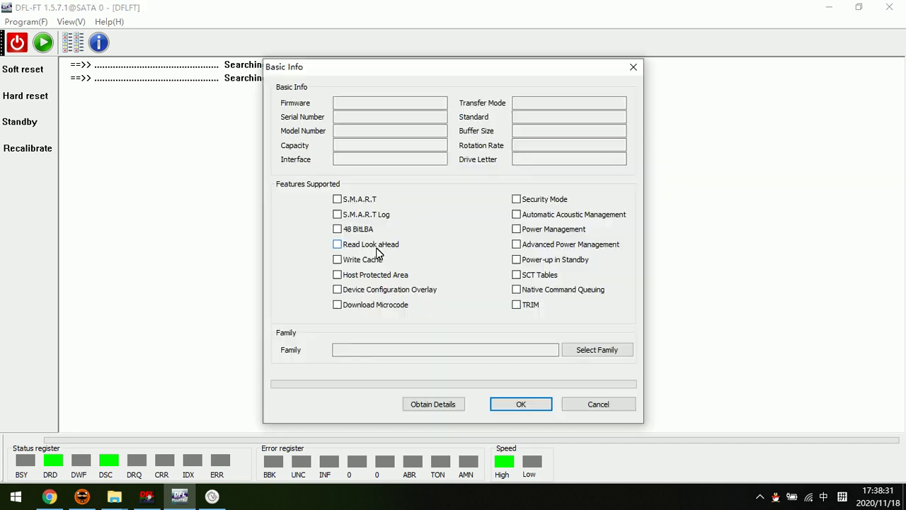
pyautogui.click(425, 404)
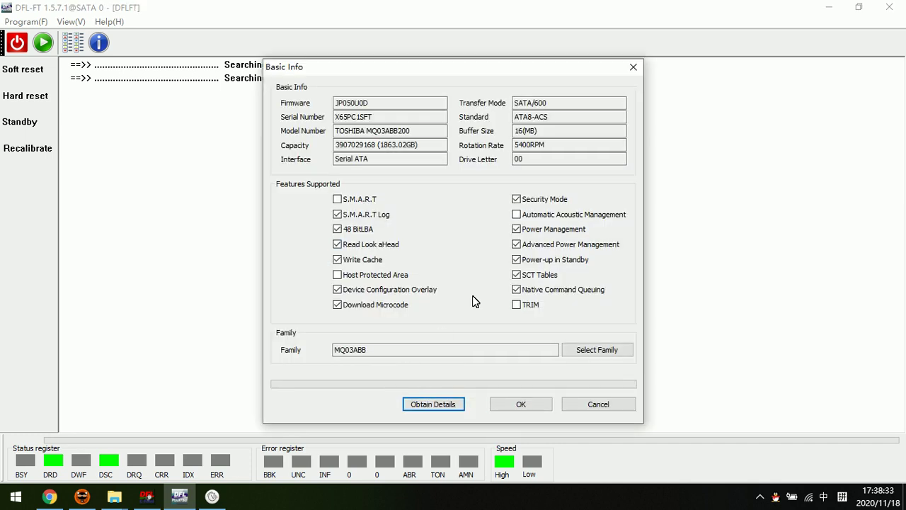
pyautogui.click(525, 409)
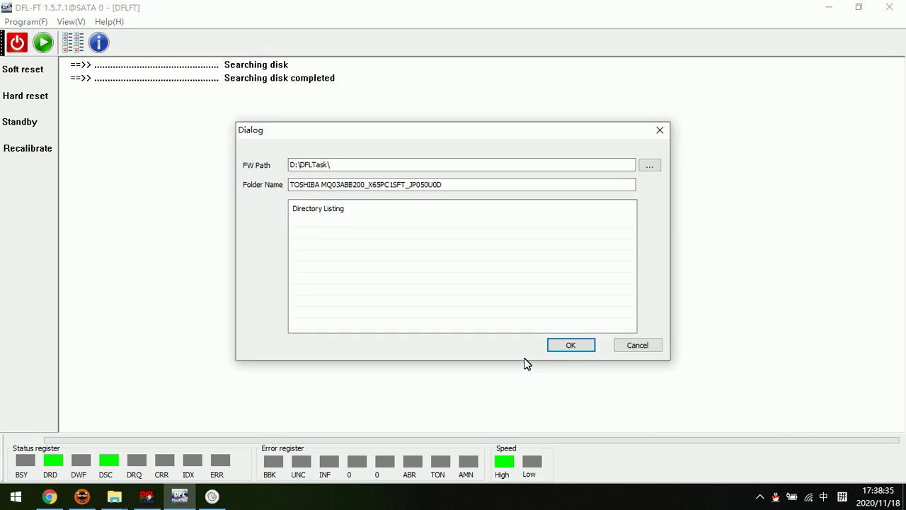
# - Accept the proposed firmware folder under D:\DFLTask\ and enter the Toshiba tool using only ATA
pyautogui.click(572, 346)
pyautogui.click(463, 281)
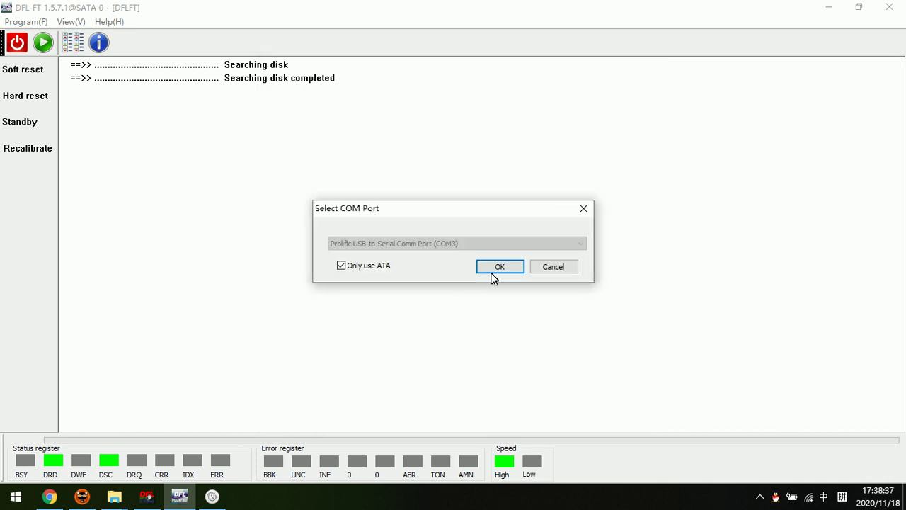
pyautogui.click(495, 267)
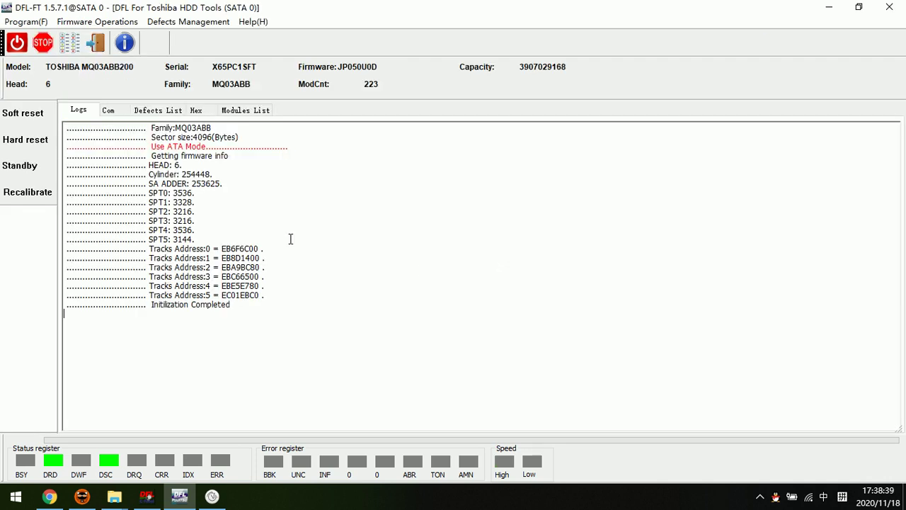
# - Open the Prolific USB-to-Serial port COM3 at 9600 baud and soft reset the drive
pyautogui.click(107, 111)
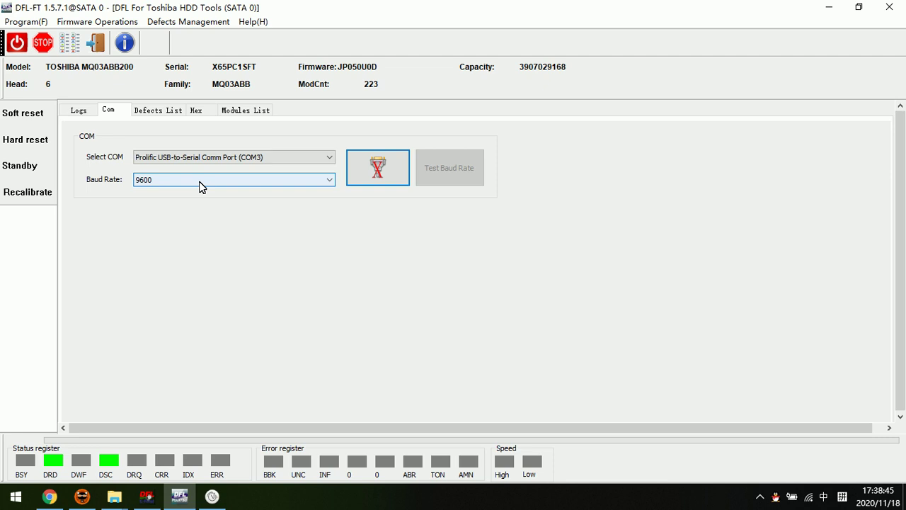
pyautogui.click(386, 178)
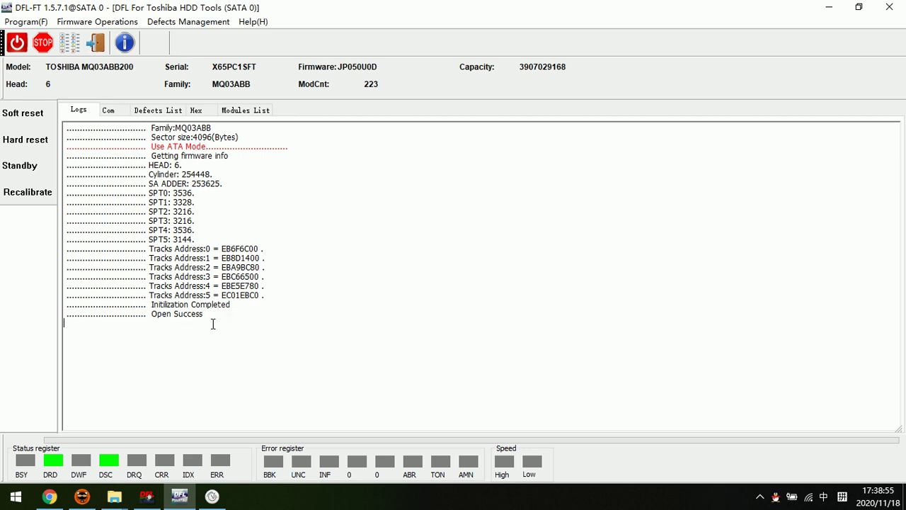
pyautogui.click(33, 114)
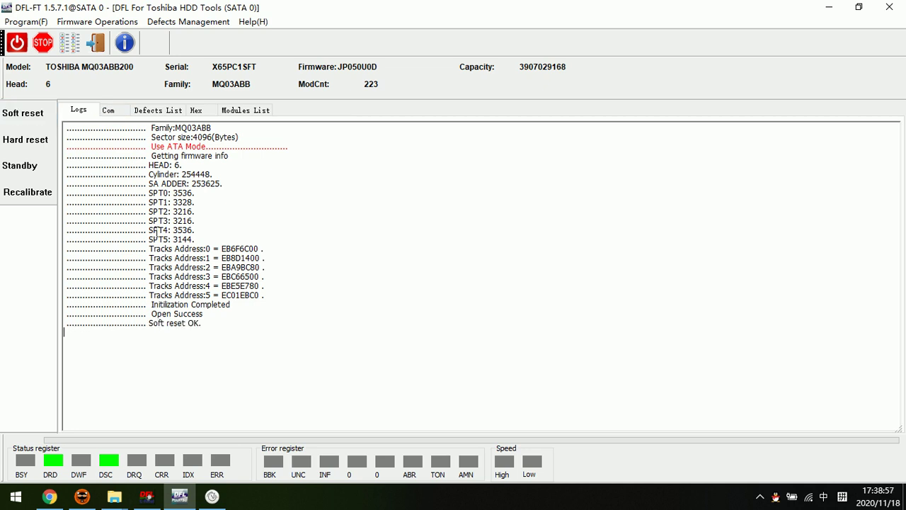
# - Test the drive's COM baud rate and check the result in the log
pyautogui.click(116, 111)
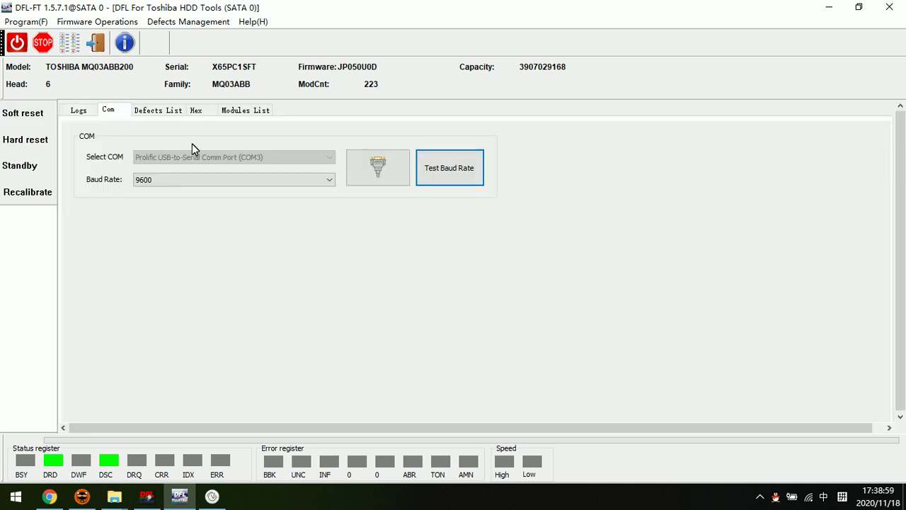
pyautogui.click(451, 177)
pyautogui.click(83, 112)
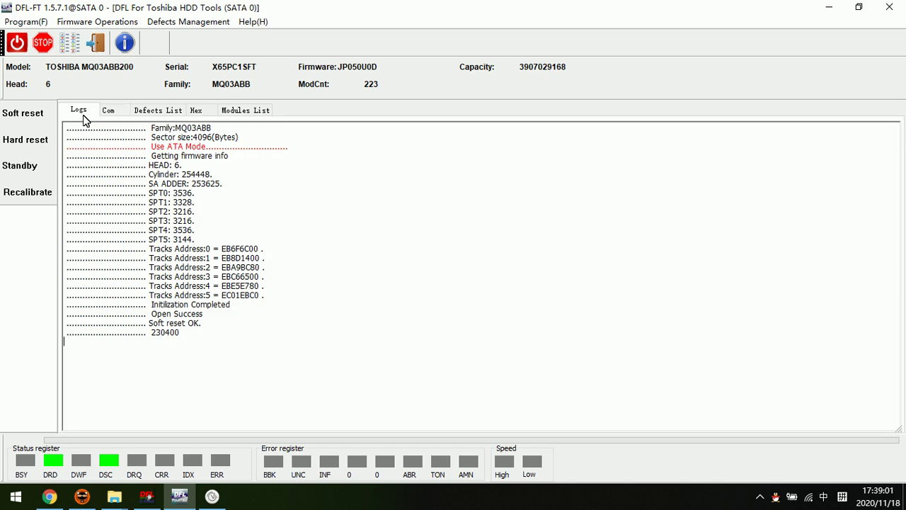
pyautogui.click(194, 341)
# - Set the COM baud rate to 230400, test it again and check the result in the log
pyautogui.click(109, 112)
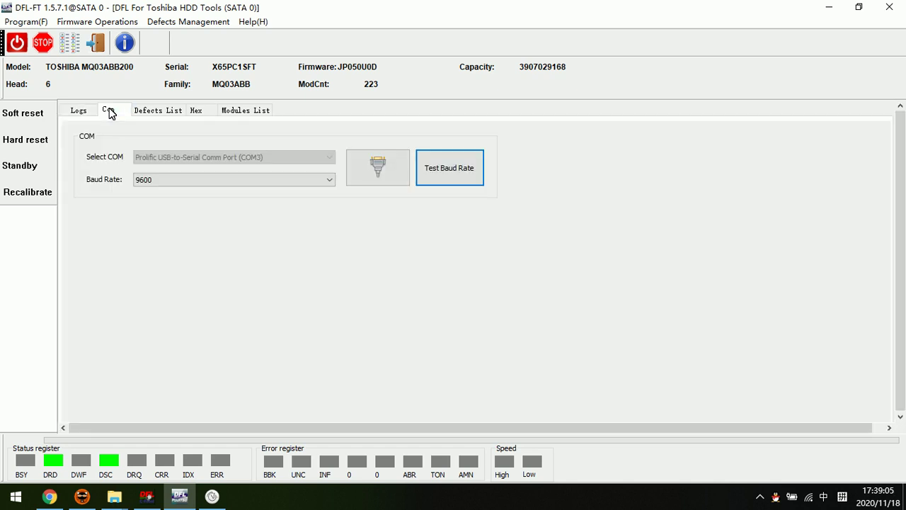
pyautogui.click(320, 183)
pyautogui.click(150, 236)
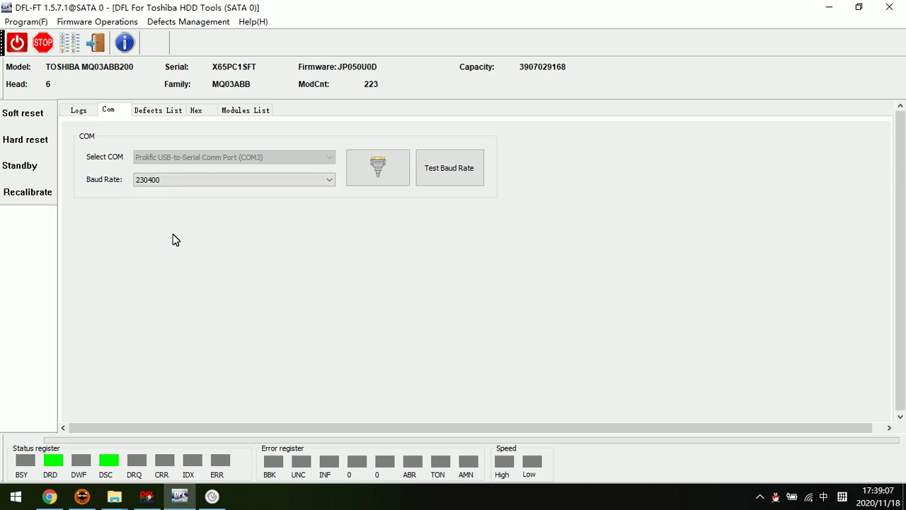
pyautogui.click(448, 164)
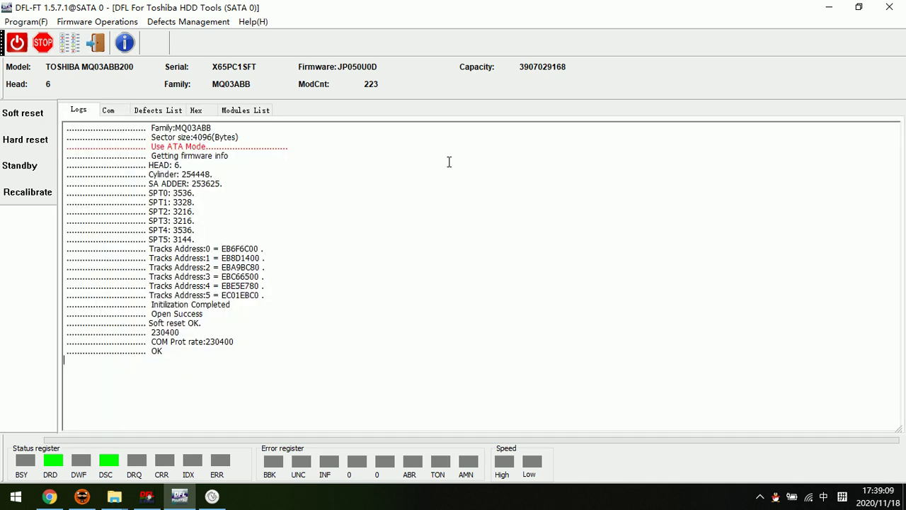
pyautogui.moveTo(242, 343); pyautogui.dragTo(150, 345)
pyautogui.click(204, 349)
# - Read the ROM over COM from start address 00 with length 524288, saving it as ROM.bin in the drive's ROM folder
pyautogui.click(97, 22)
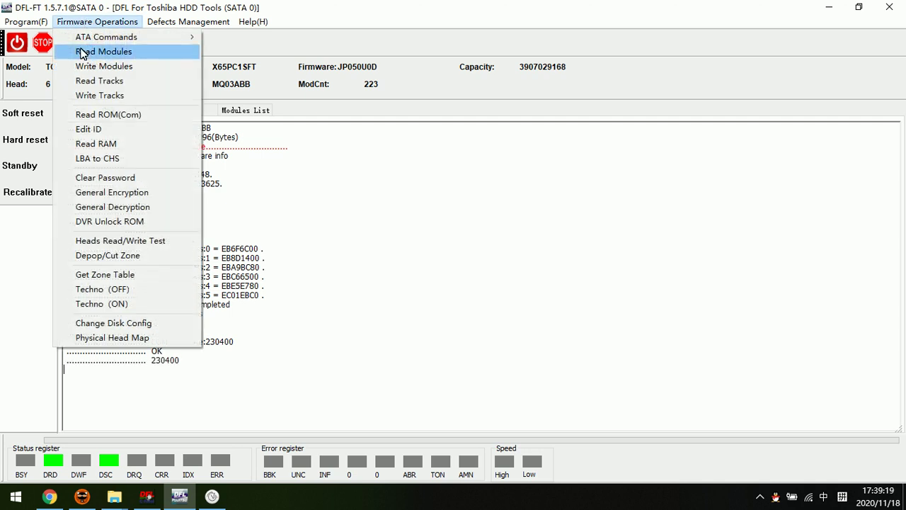
pyautogui.click(119, 116)
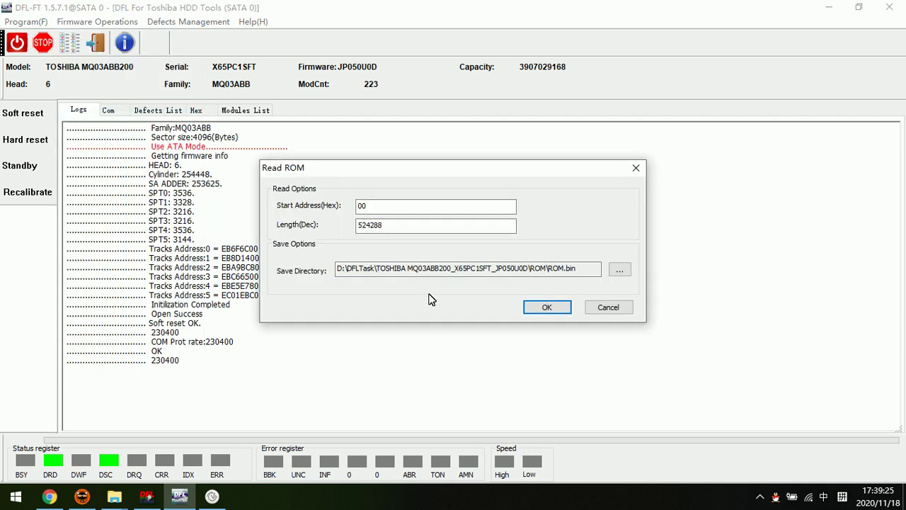
pyautogui.click(547, 306)
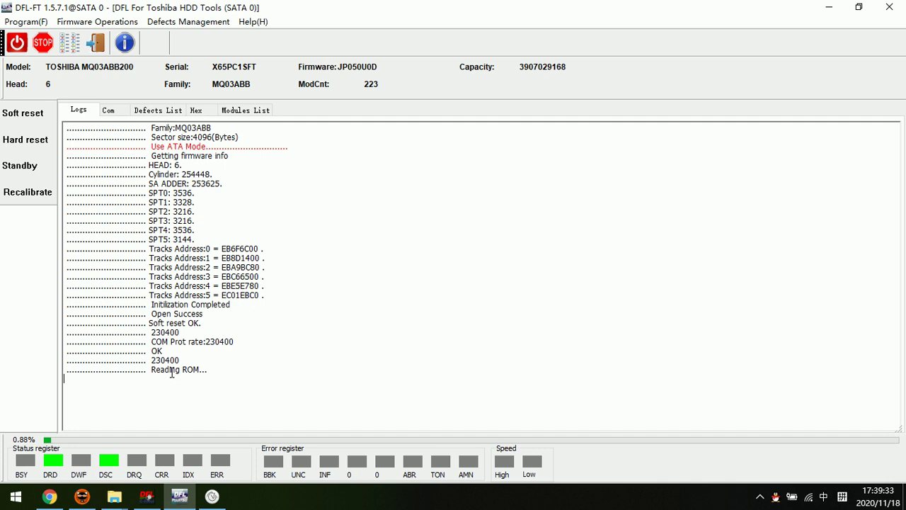
pyautogui.click(110, 112)
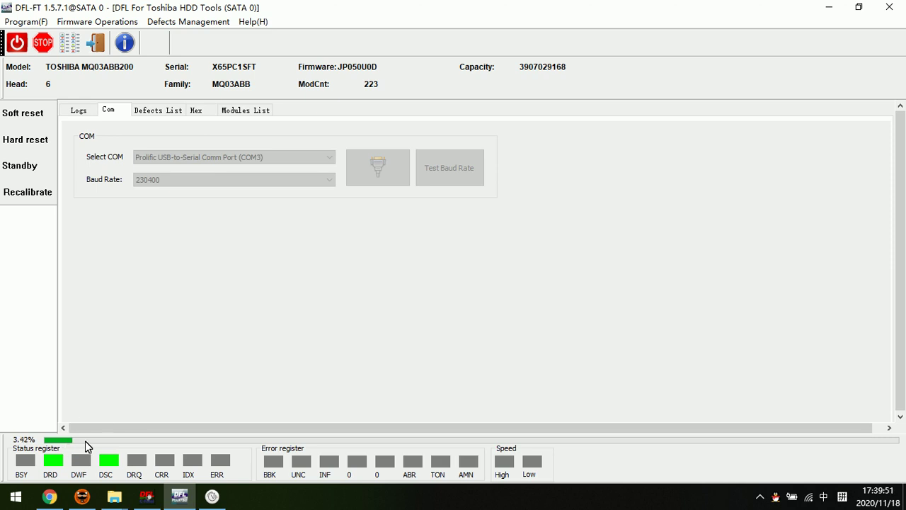
pyautogui.click(79, 110)
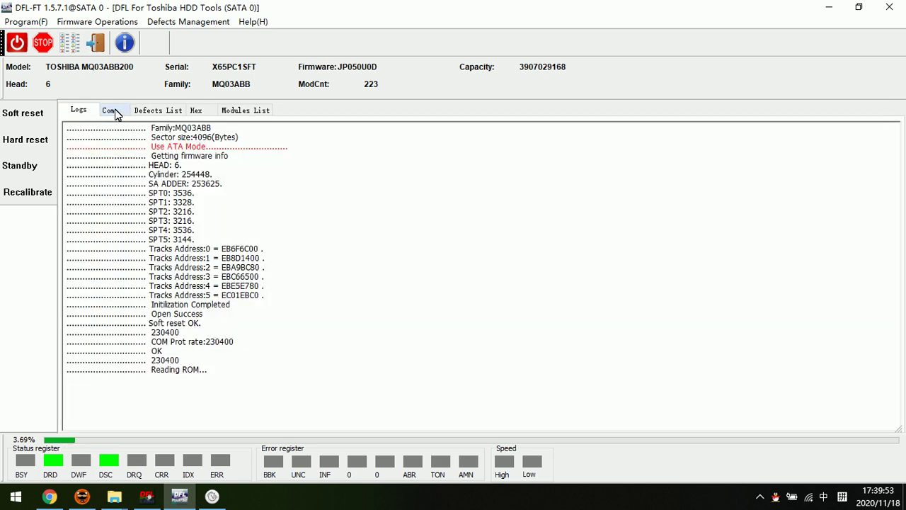
pyautogui.click(115, 110)
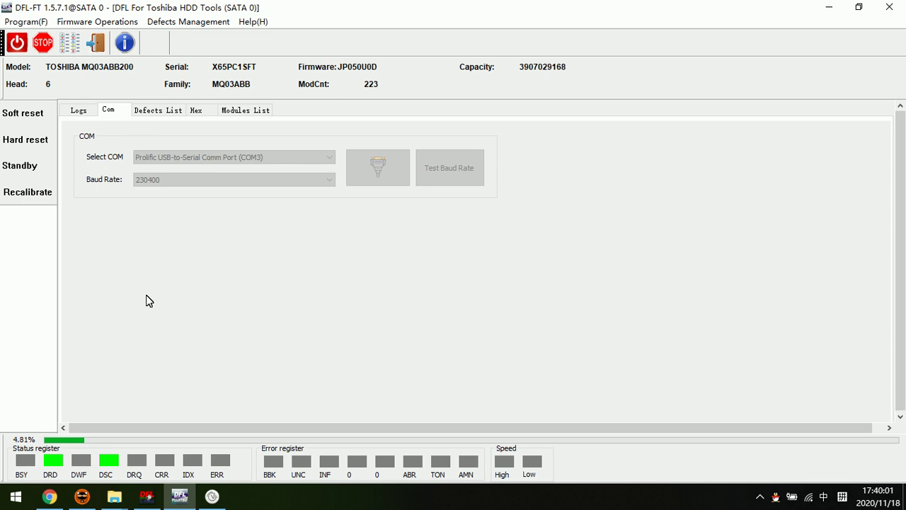
# - Switch to Chrome, examine the HDD ROM Chip Pin Reader Set product page and enlarge its second product photo
pyautogui.click(49, 496)
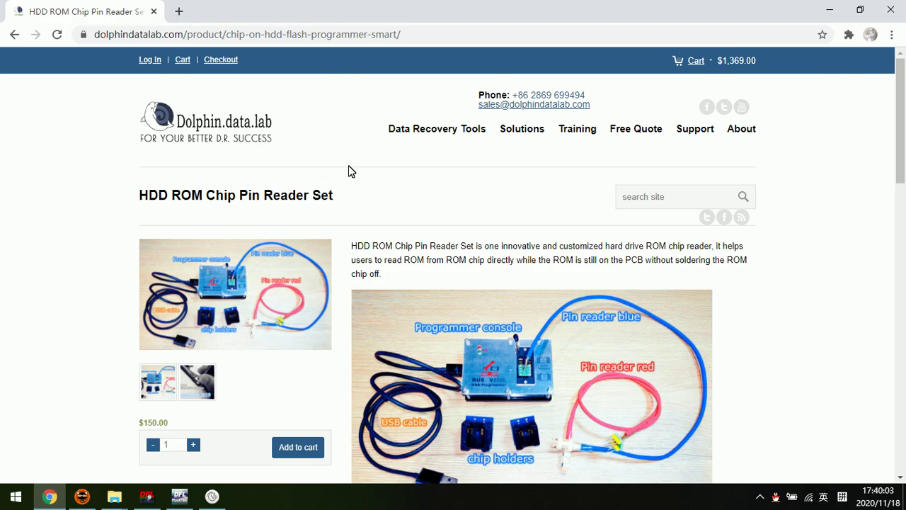
pyautogui.scroll(-2, 353, 205)
pyautogui.scroll(2, 360, 216)
pyautogui.scroll(-2, 425, 269)
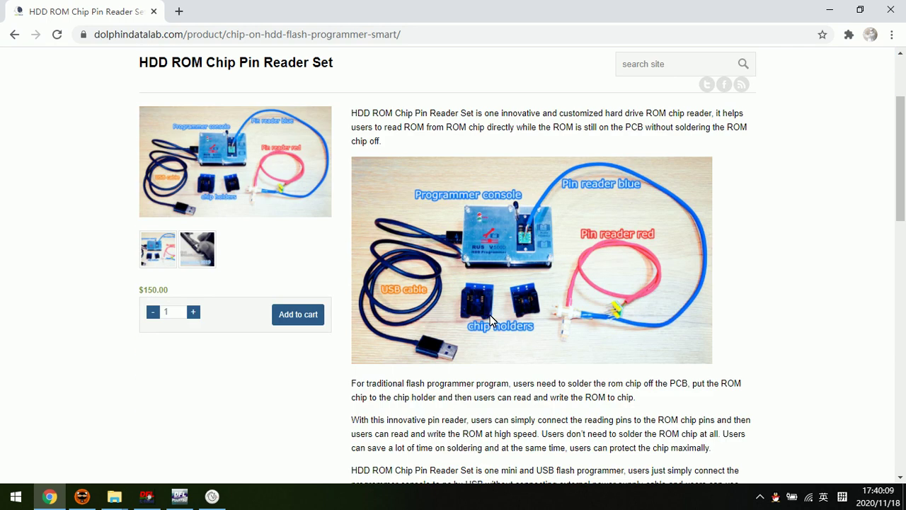
pyautogui.scroll(-1, 495, 361)
pyautogui.scroll(-6, 507, 371)
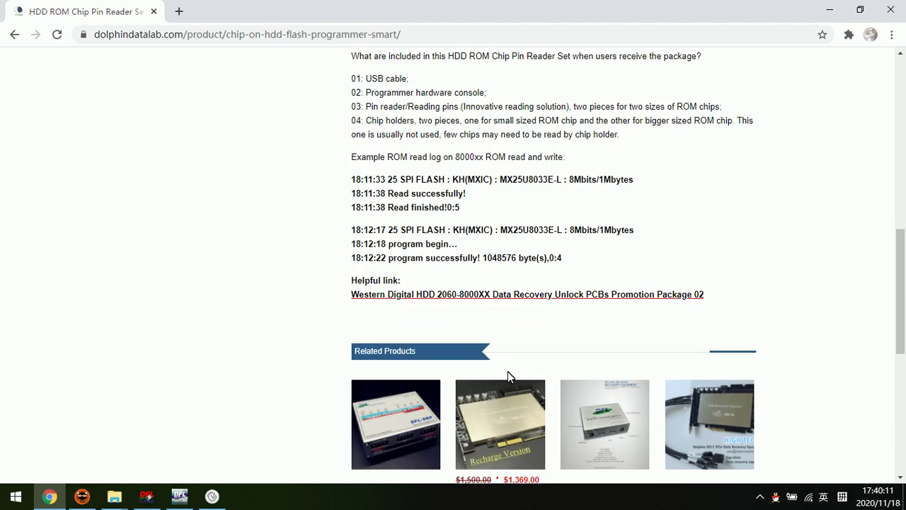
pyautogui.scroll(9, 507, 368)
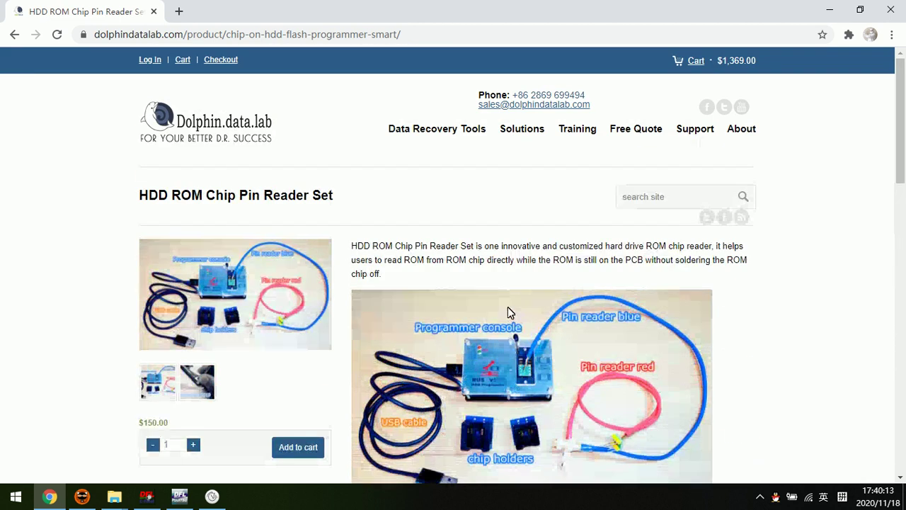
pyautogui.click(194, 386)
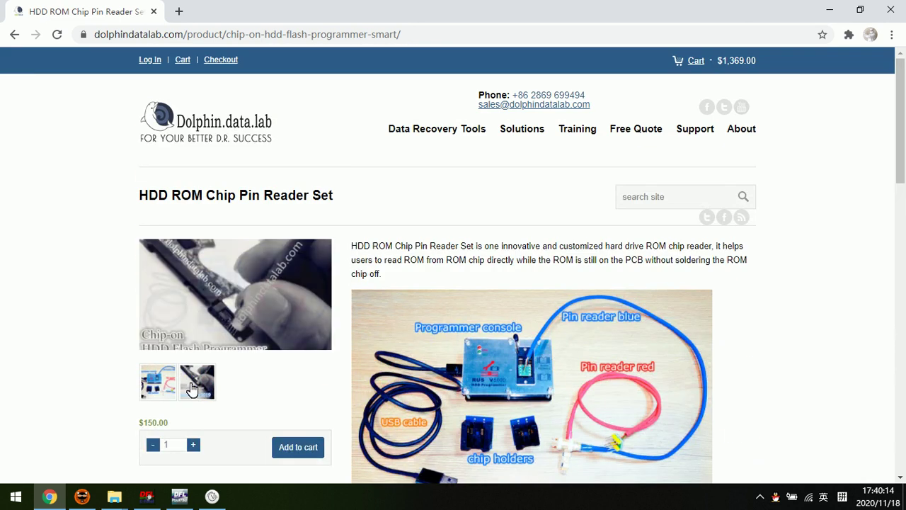
pyautogui.click(236, 320)
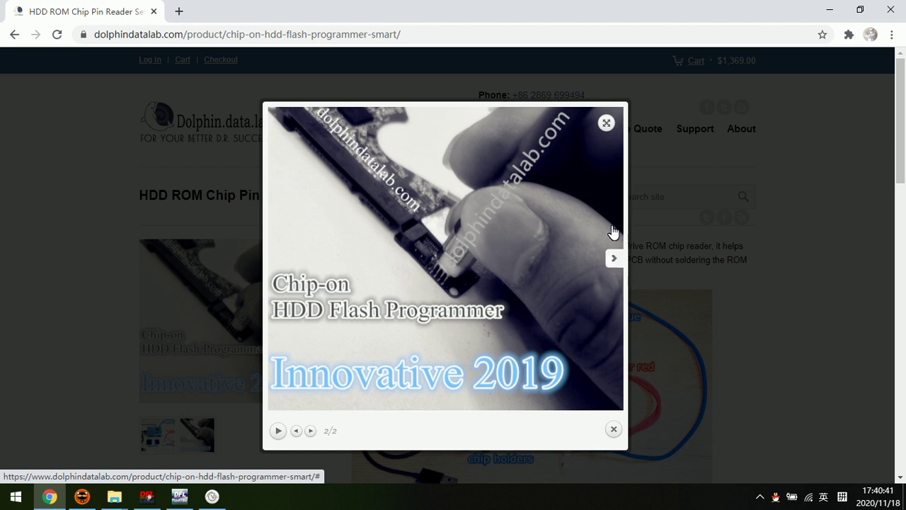
# - Switch back to DFL-FT and review the firmware operations, the COM baud rate and the ROM reading log
pyautogui.click(180, 497)
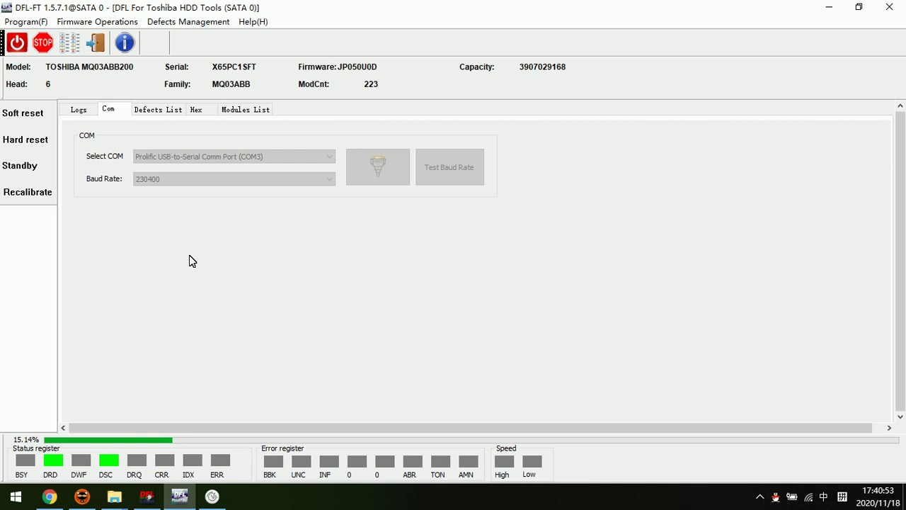
pyautogui.click(91, 21)
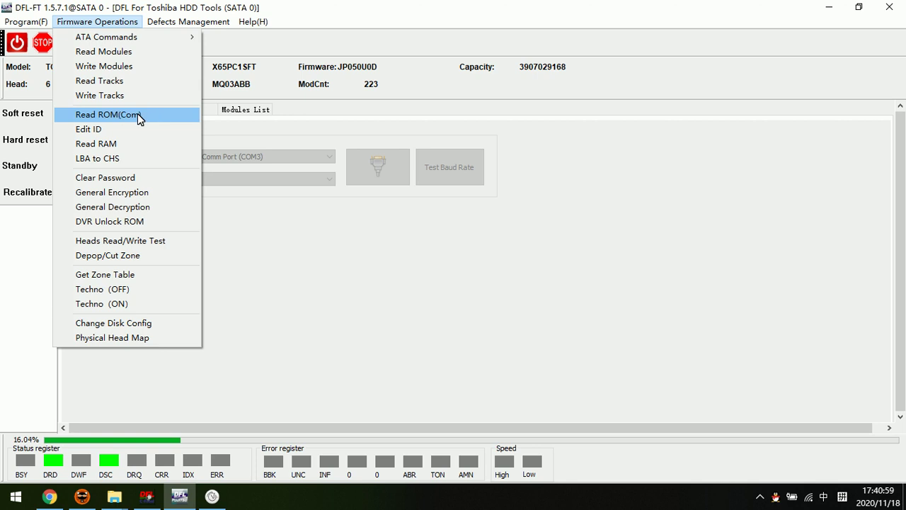
pyautogui.click(270, 268)
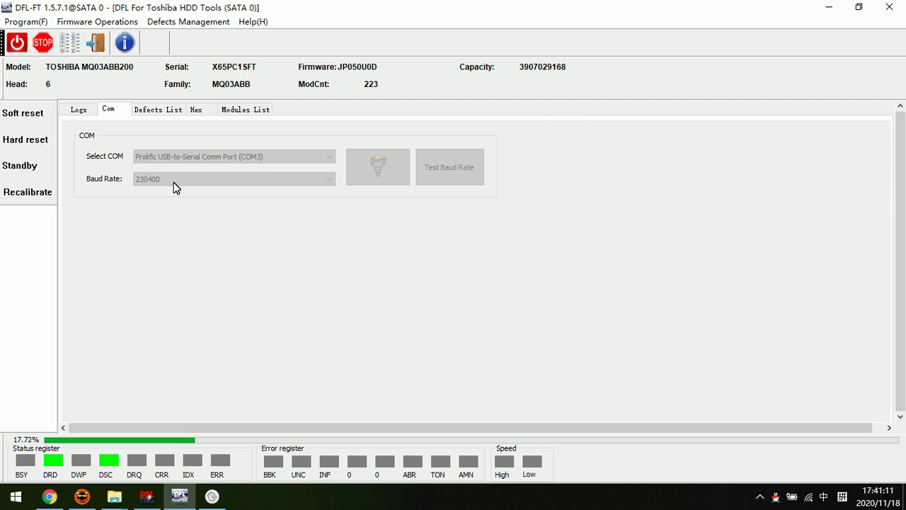
pyautogui.click(75, 108)
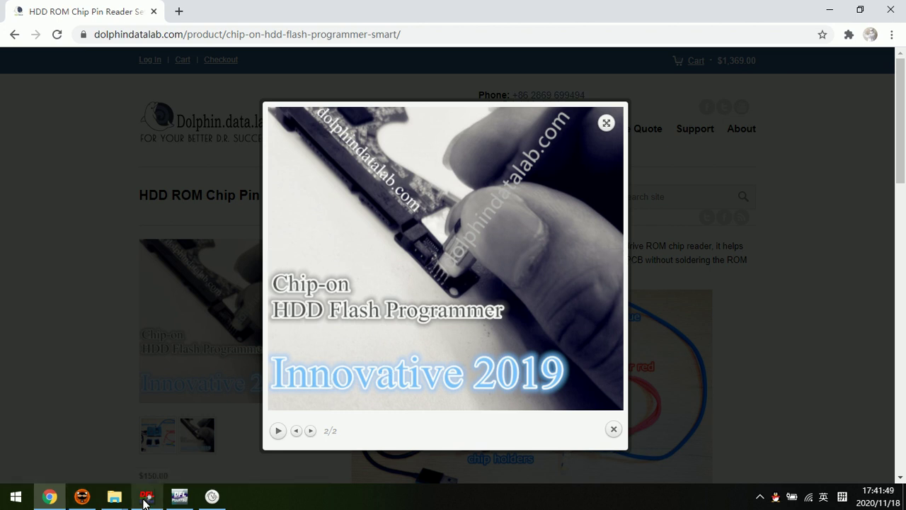
pyautogui.click(180, 495)
pyautogui.click(328, 284)
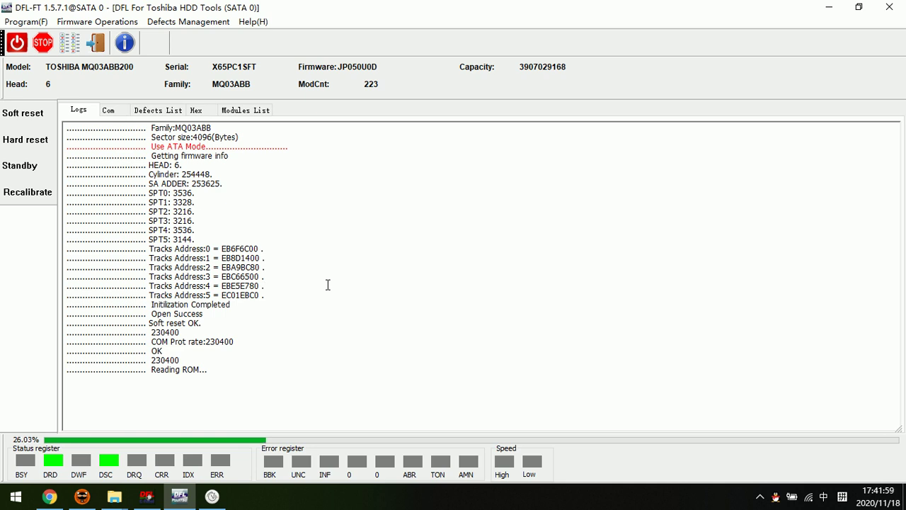
pyautogui.click(50, 497)
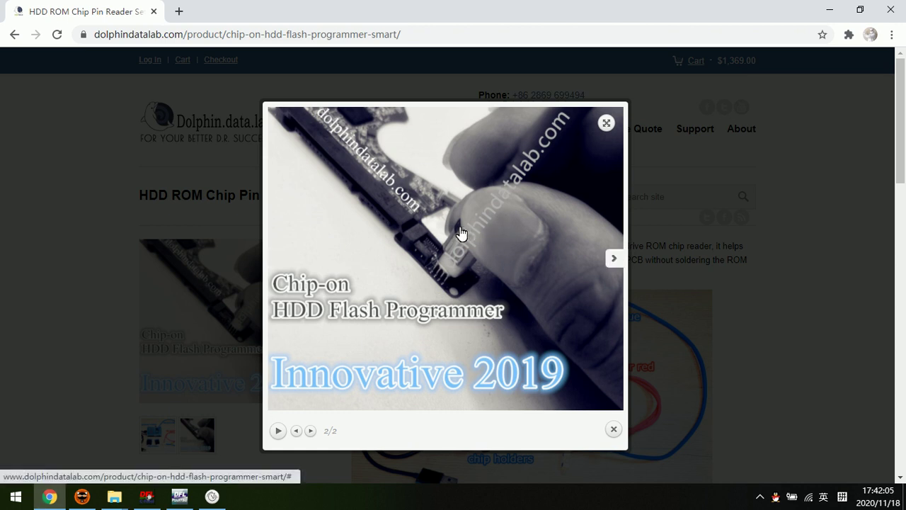
pyautogui.click(50, 496)
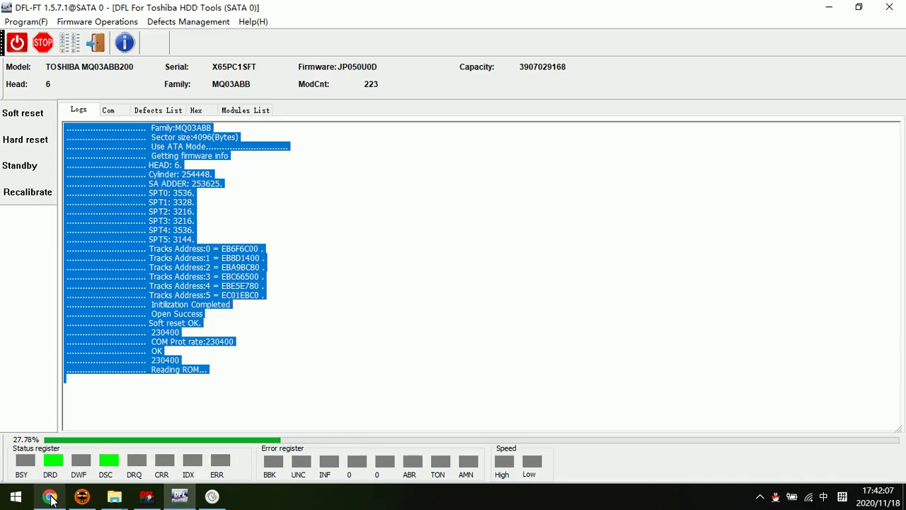
pyautogui.click(50, 496)
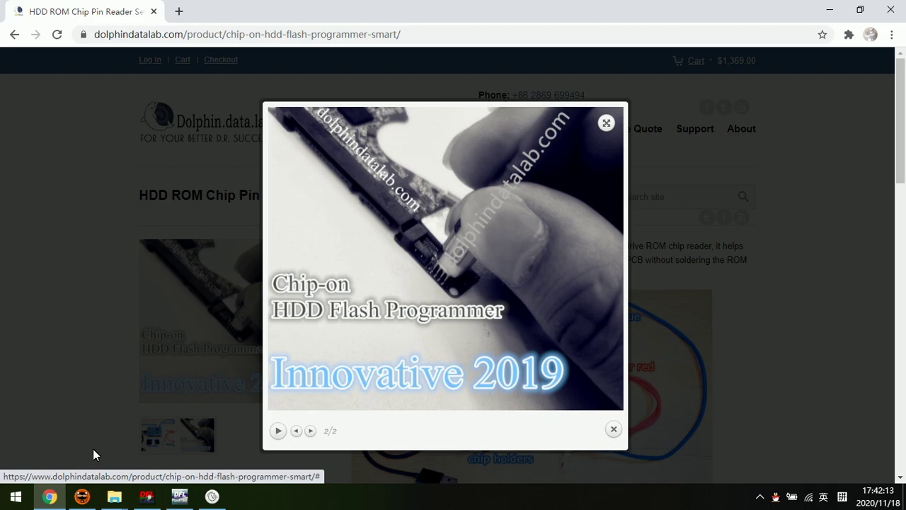
pyautogui.click(49, 496)
pyautogui.click(338, 206)
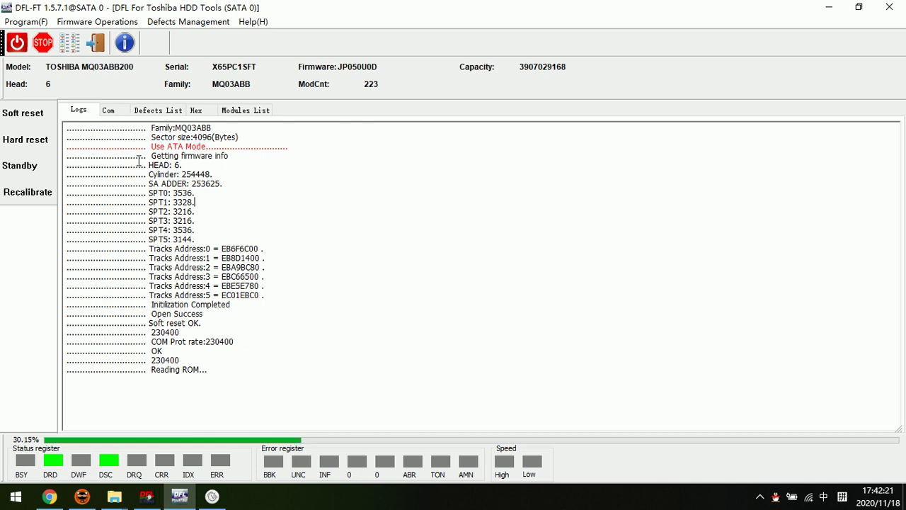
# - Examine the drive's firmware modules list, switch to Chrome to view the Chip-on HDD Flash Programmer photo, and return to DFL-FT
pyautogui.click(241, 112)
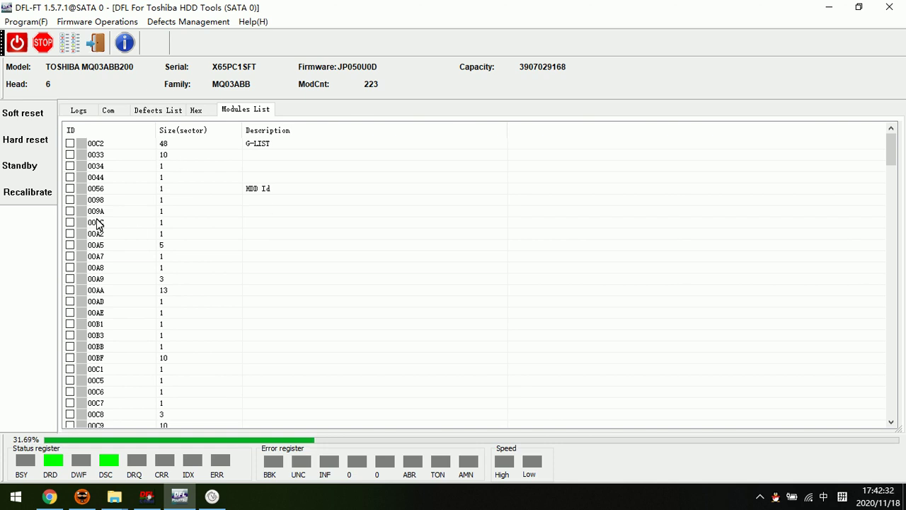
pyautogui.click(49, 497)
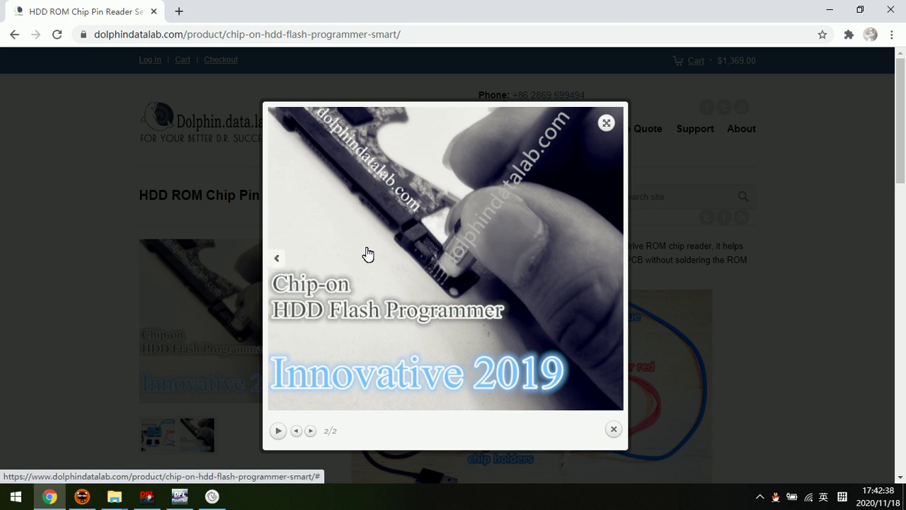
pyautogui.click(180, 496)
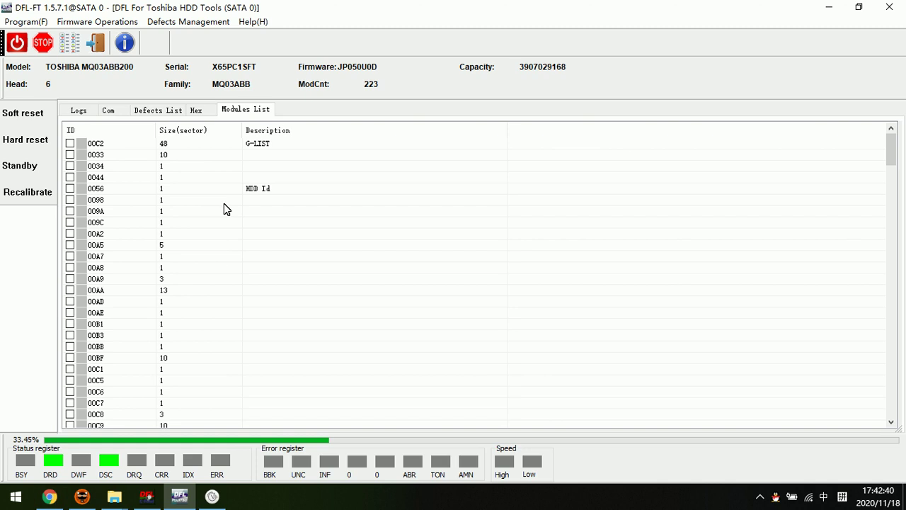
# - Review the available firmware operations and the COM port and baud rate settings
pyautogui.click(77, 21)
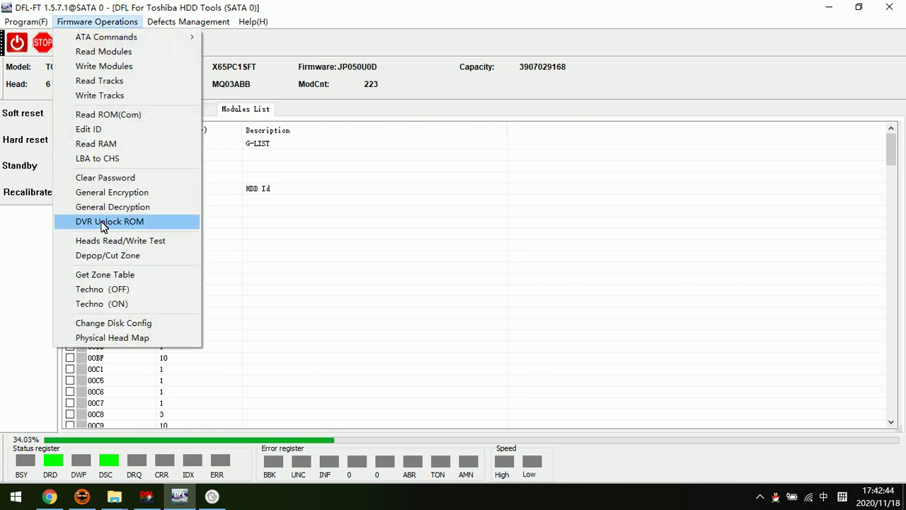
pyautogui.click(396, 99)
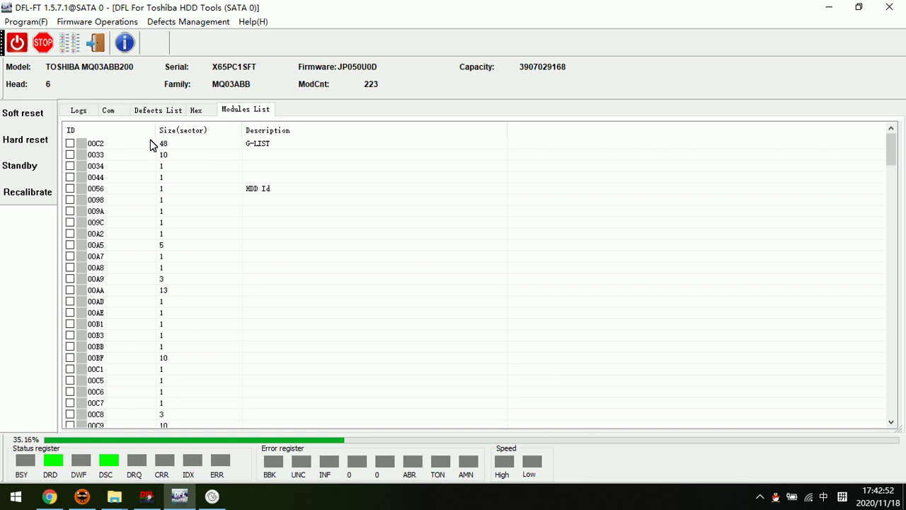
pyautogui.click(117, 112)
pyautogui.click(106, 111)
pyautogui.click(107, 113)
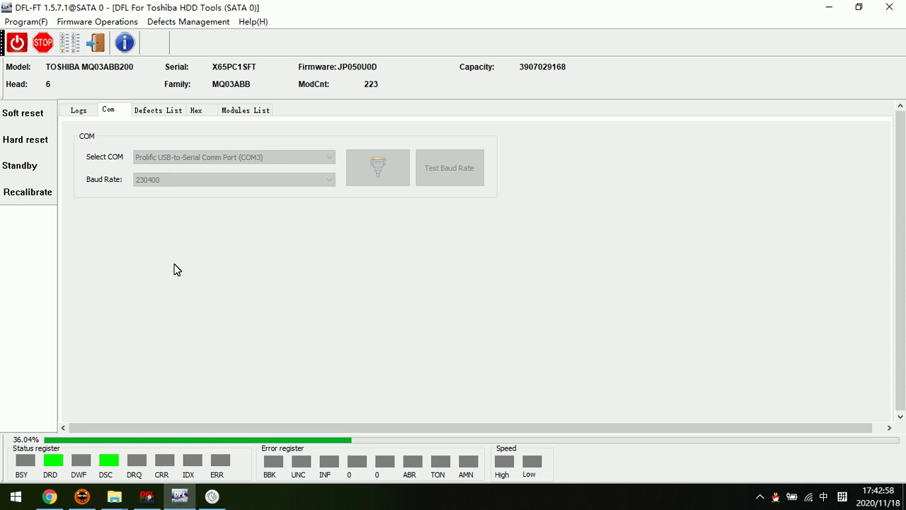
# - Look up the Read ROM(Com) operation, revisit the flash programmer photo in Chrome, and switch back to DFL-FT
pyautogui.click(93, 22)
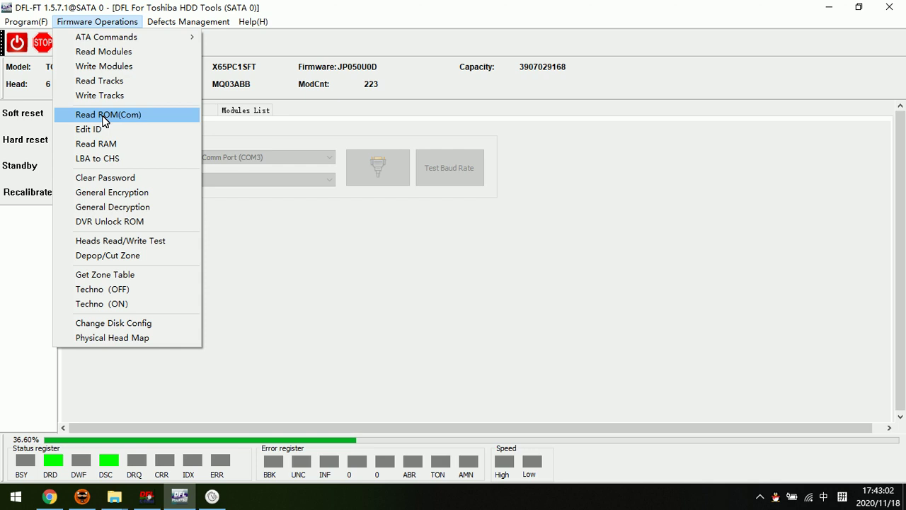
pyautogui.click(260, 238)
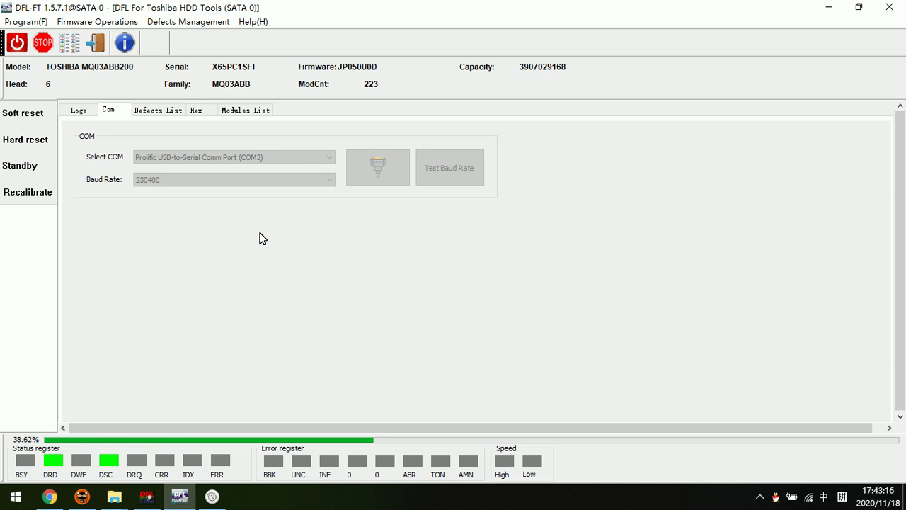
pyautogui.click(50, 498)
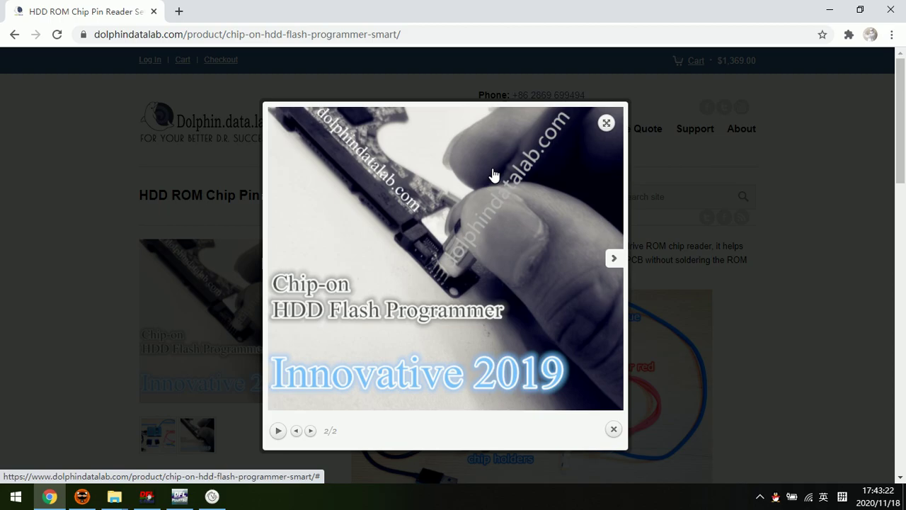
pyautogui.click(179, 496)
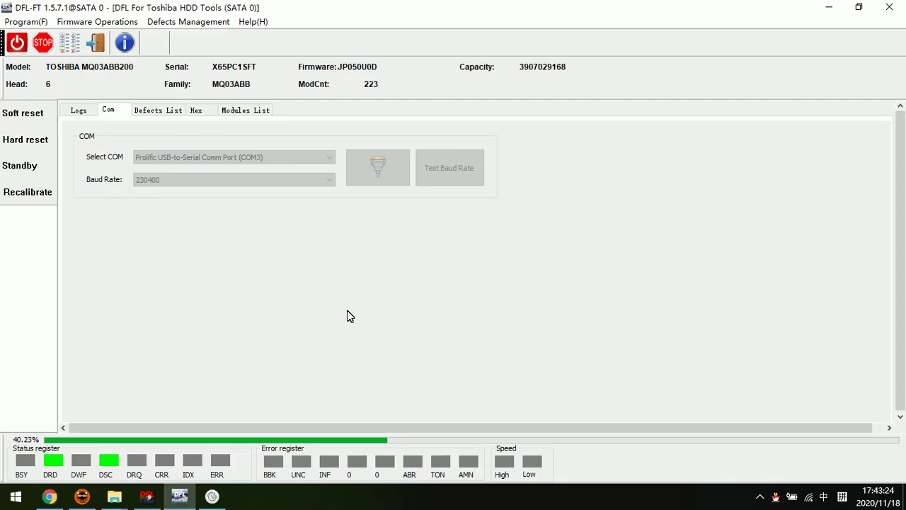